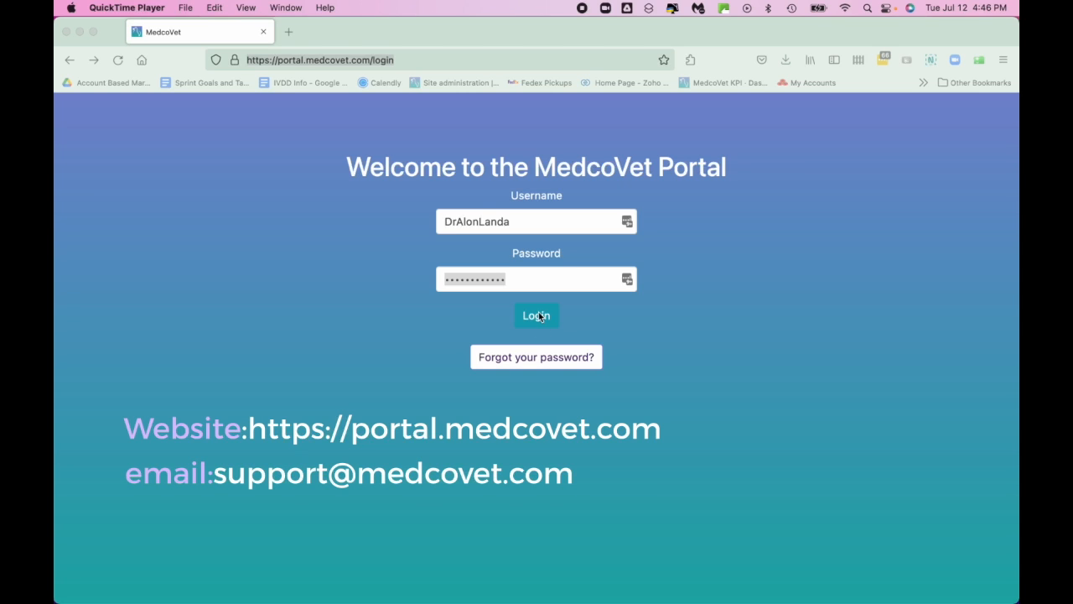
Log into the portal and start a new case from the Cases page
left_click(540, 316)
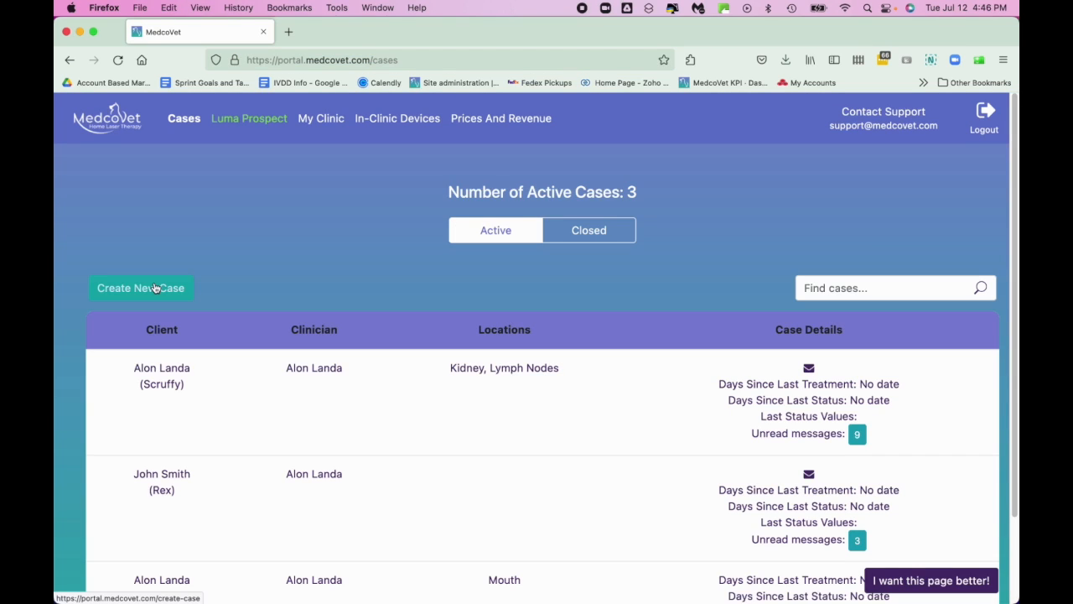
left_click(155, 288)
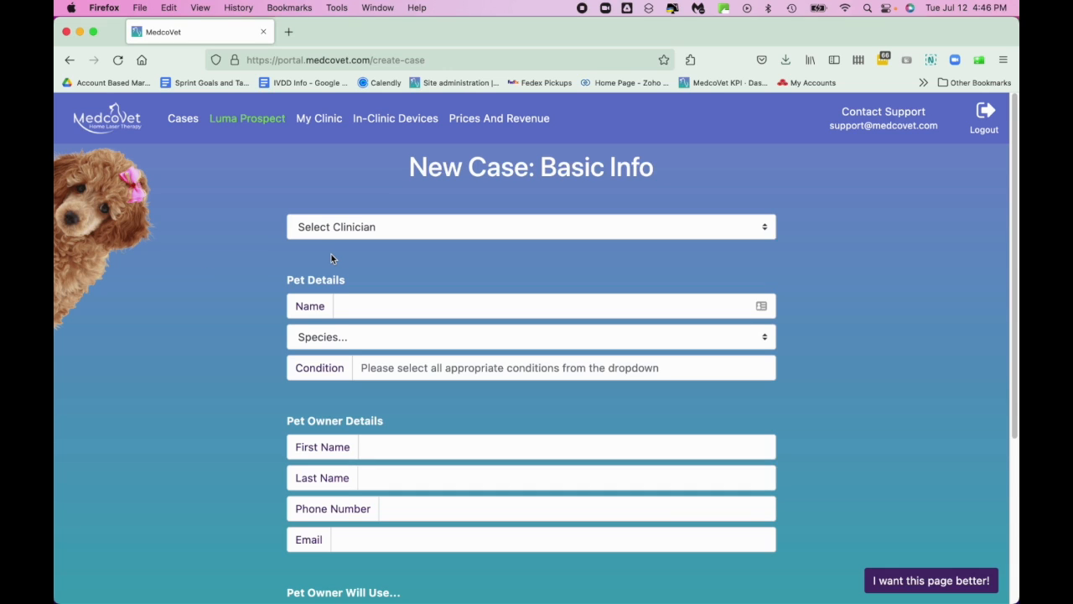
Assign the clinician and record pet Happy as a Dog with Osteoarthritis/DJD, noted 'Stifle R&L'
left_click(385, 228)
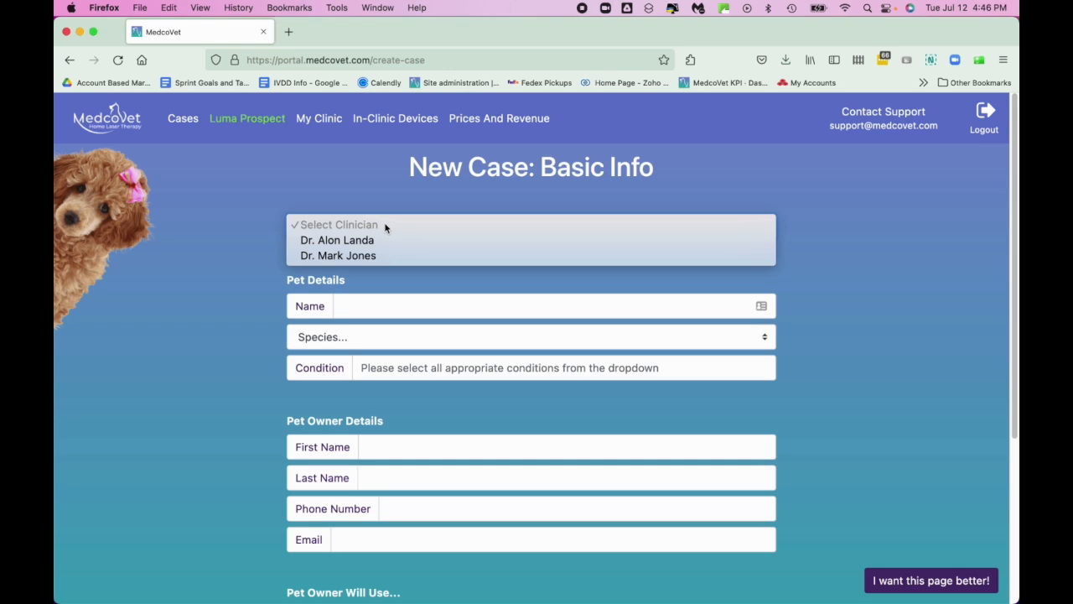
left_click(380, 240)
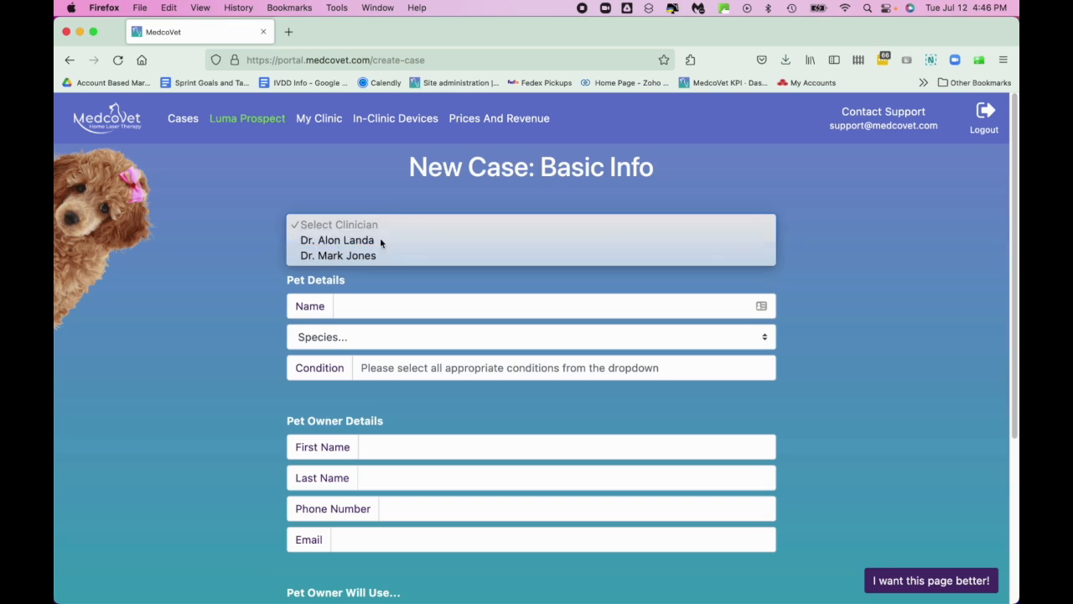
left_click(364, 306)
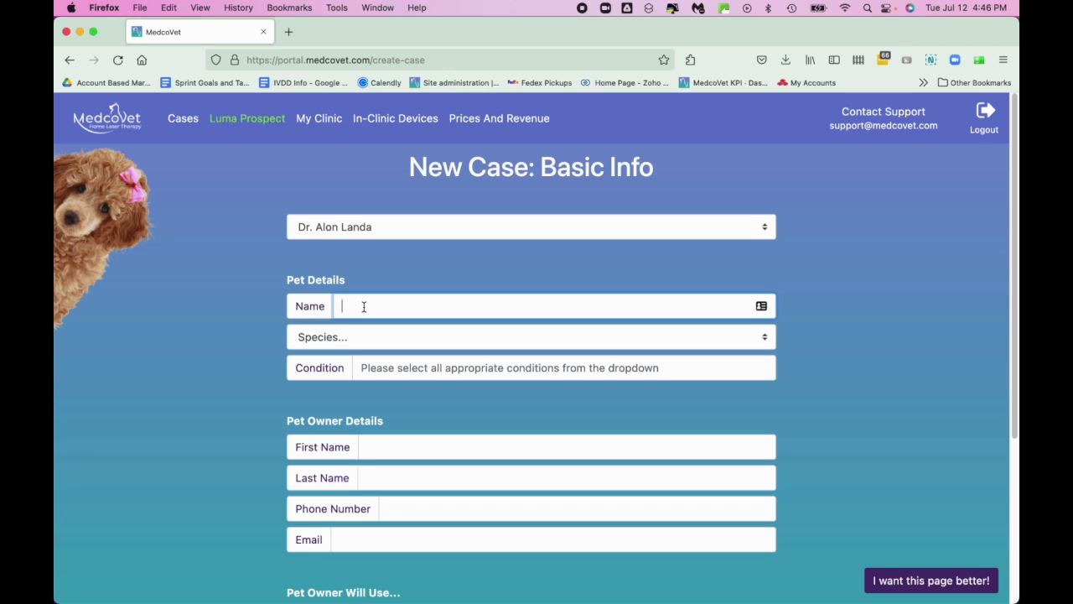
type("Happy")
left_click(358, 336)
left_click(359, 347)
left_click(380, 367)
left_click(407, 397)
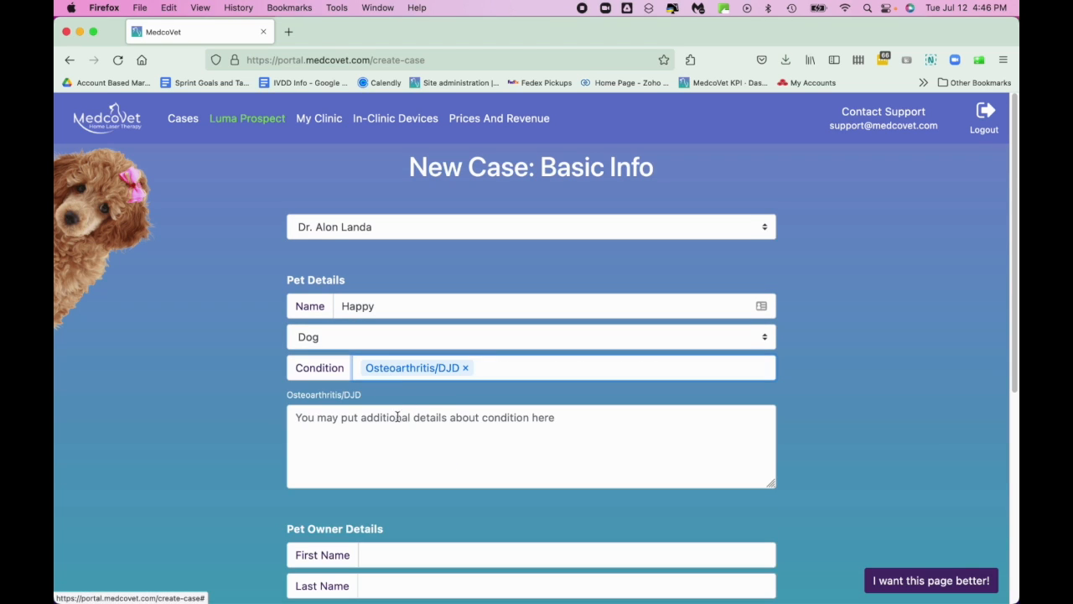
type("Stifl")
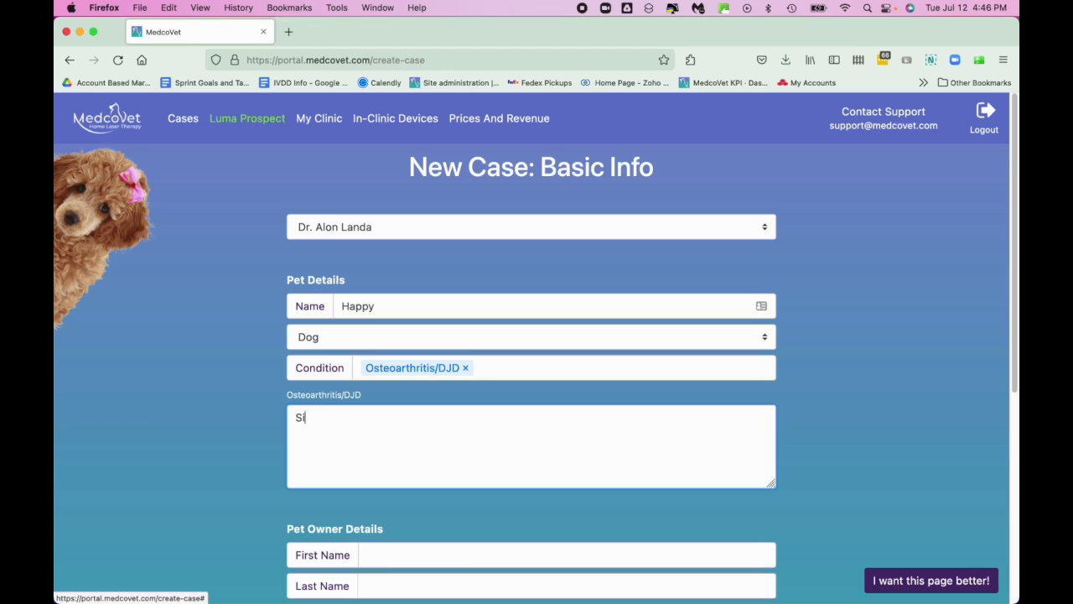
type("e R&L")
scroll(395, 419, "down", 3)
Enter the owner's first and last name, phone number and e-mail, then submit the basic info
left_click(393, 384)
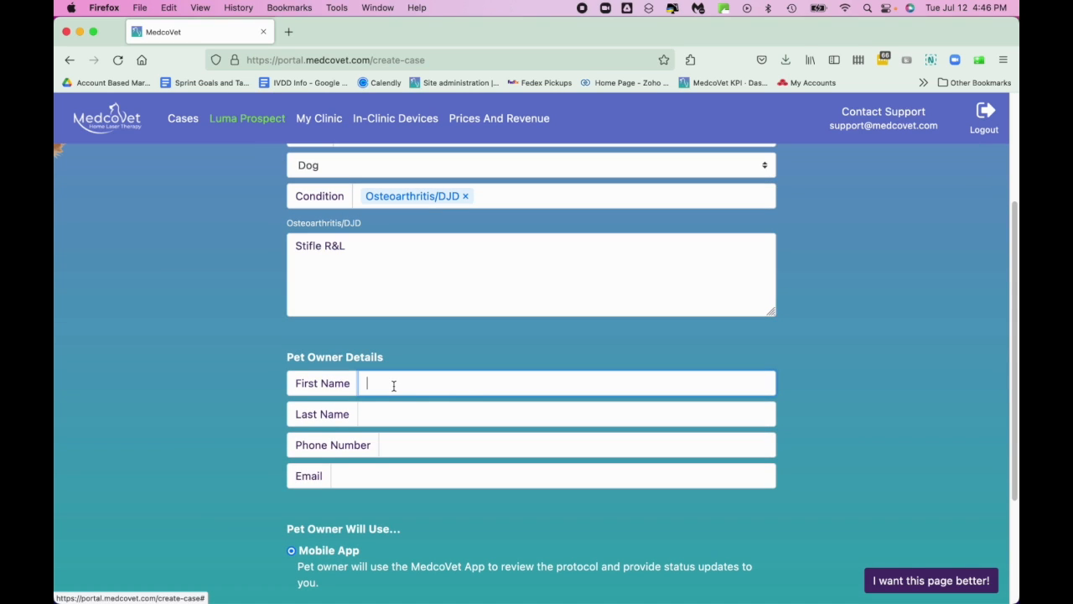
key("Tab")
key("Tab")
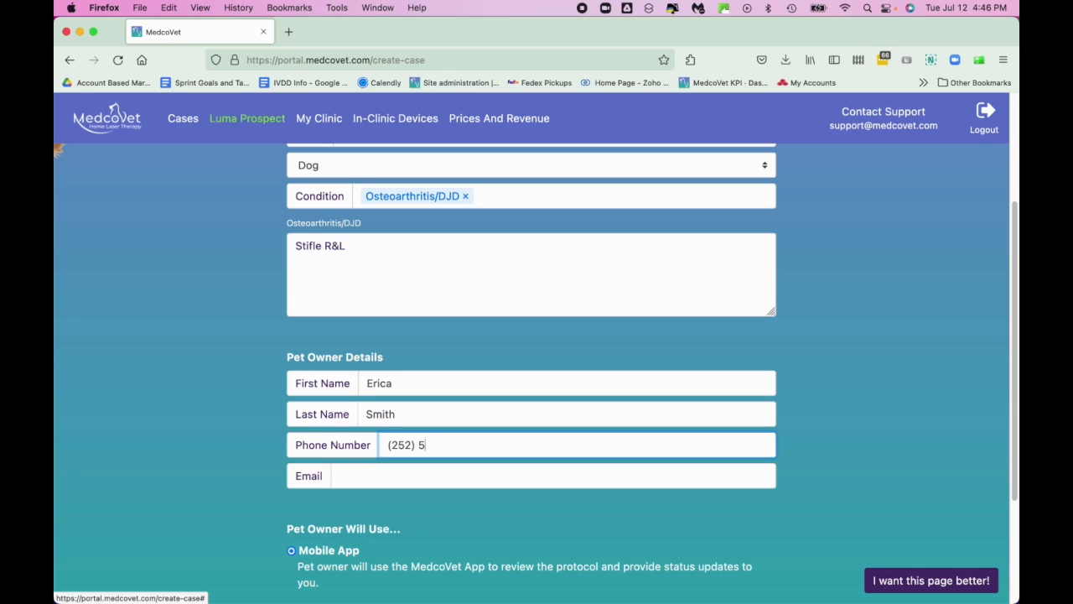
key("Tab")
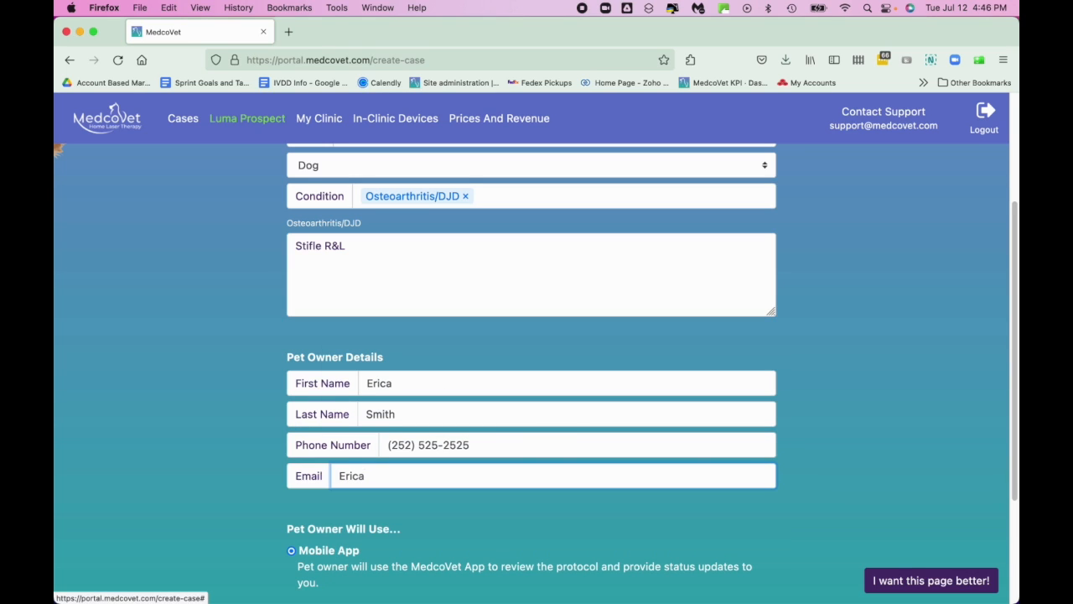
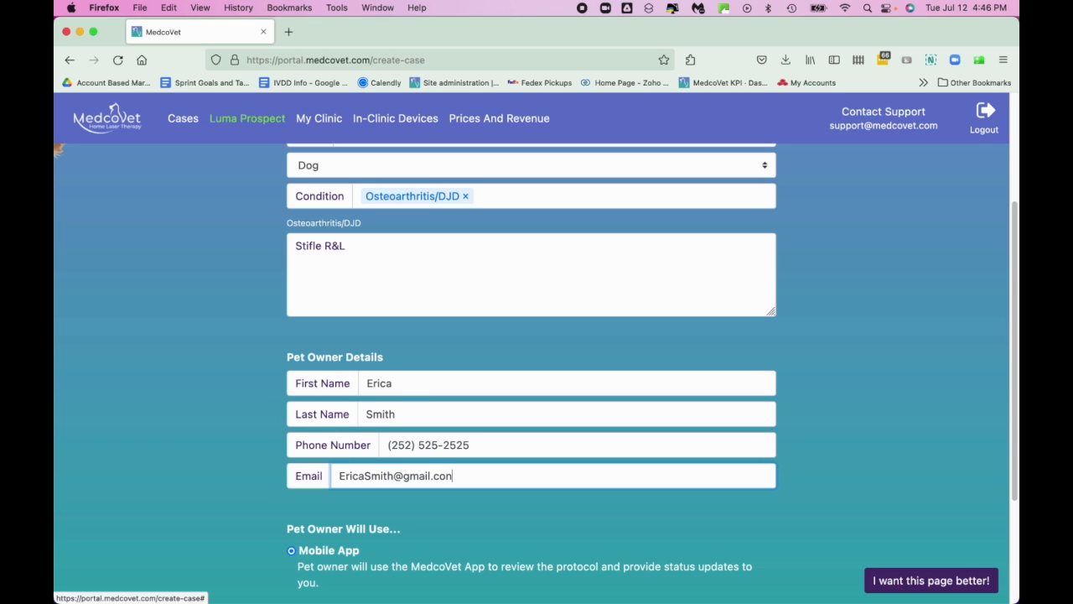
scroll(411, 386, "down", 4)
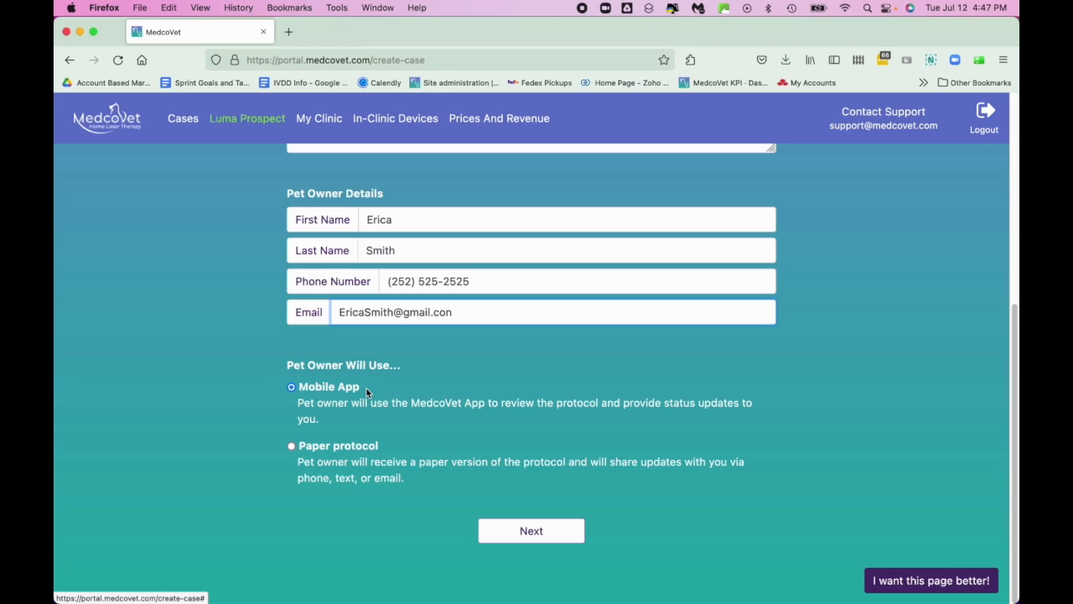
left_click(540, 525)
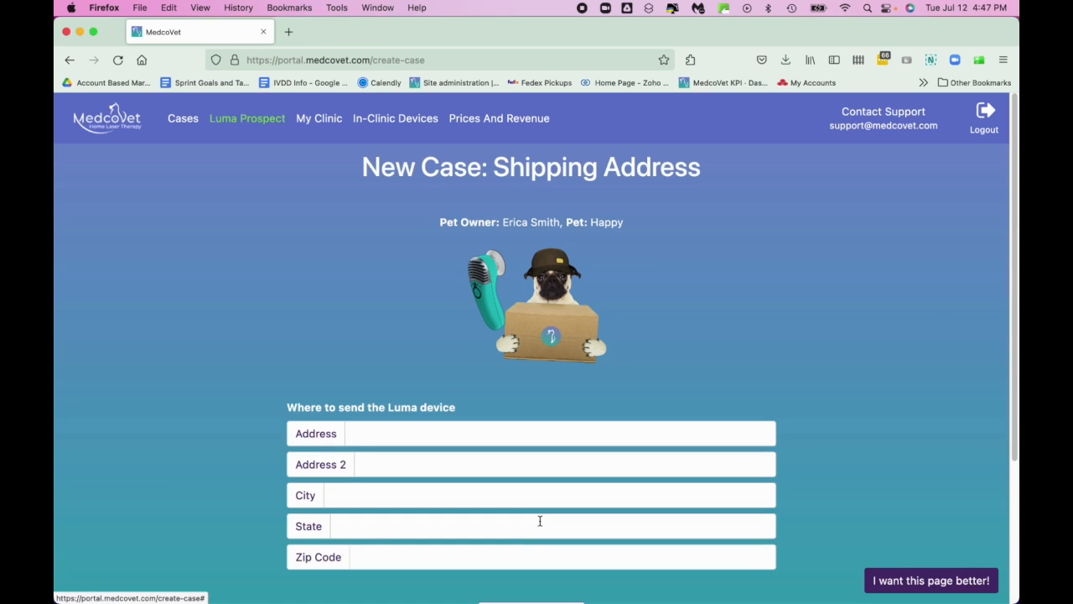
Enter the owner's street address and apartment line for shipping
left_click(474, 434)
type("1234")
key("BackSpace")
type("Main St")
key("Tab")
type("Apt 2")
Fill in the shipping city, state and zip code
key("Tab")
type("Bostonq")
key("BackSpace")
key("Tab")
type("MA")
key("Tab")
type("02115")
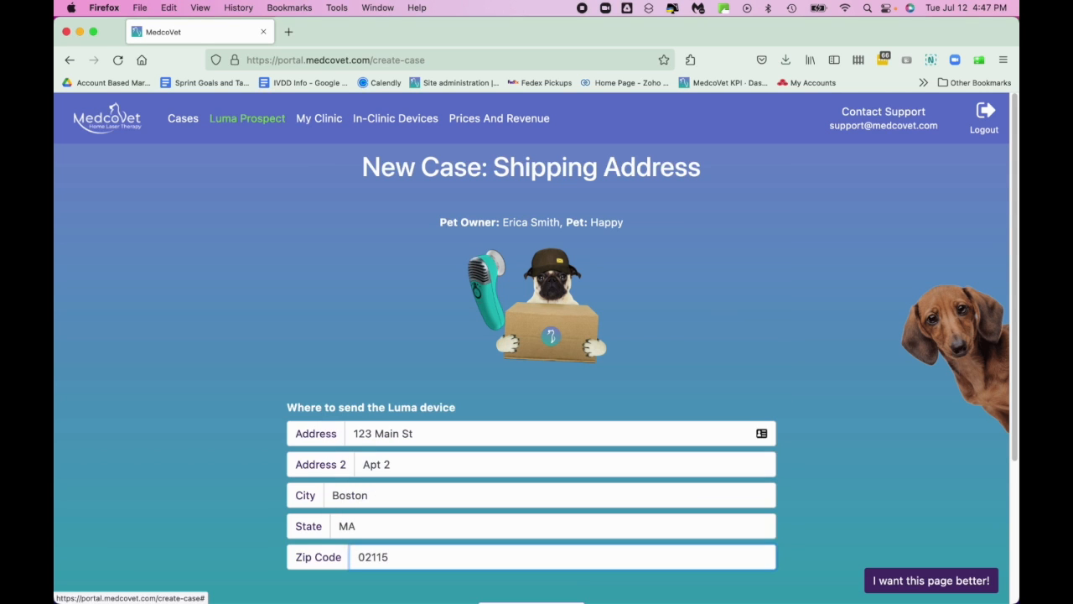
scroll(481, 436, "down", 3)
scroll(478, 436, "down", 1)
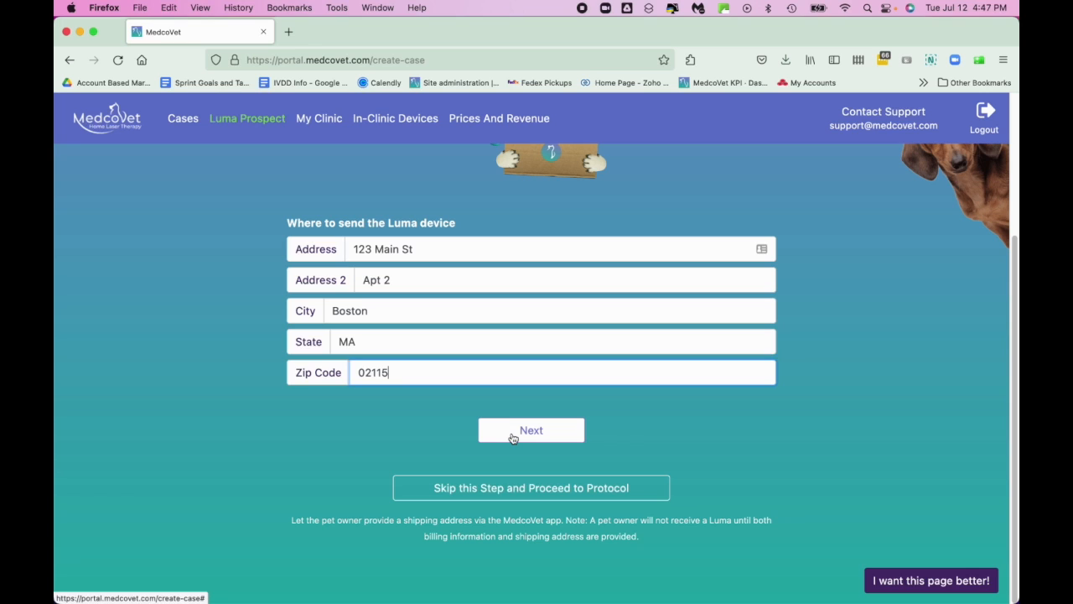
Save the address, dismiss the card details form unfilled, and skip payment to the protocol
left_click(513, 434)
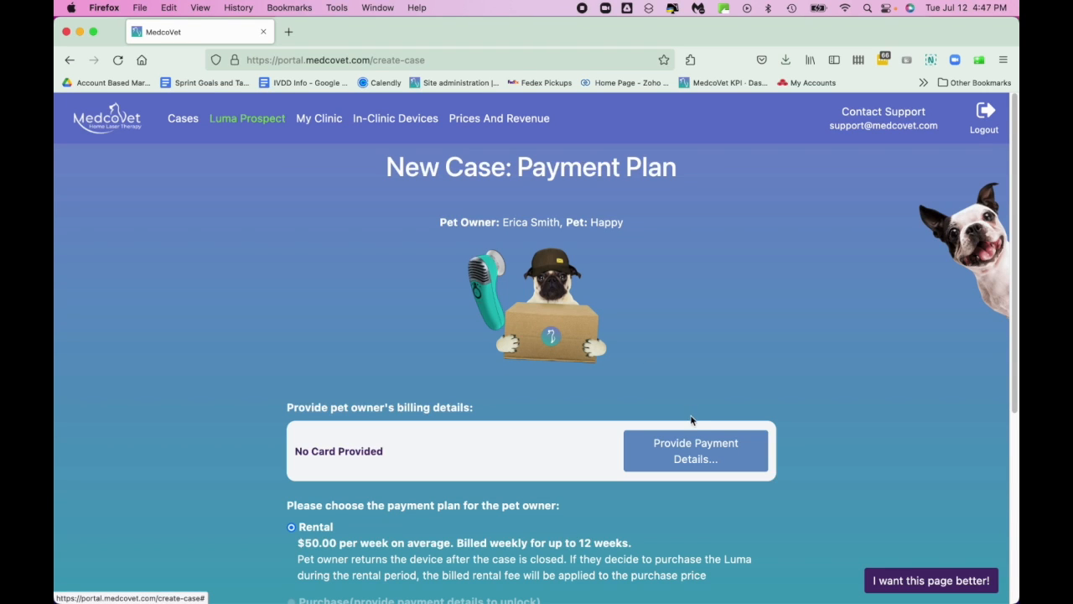
left_click(694, 452)
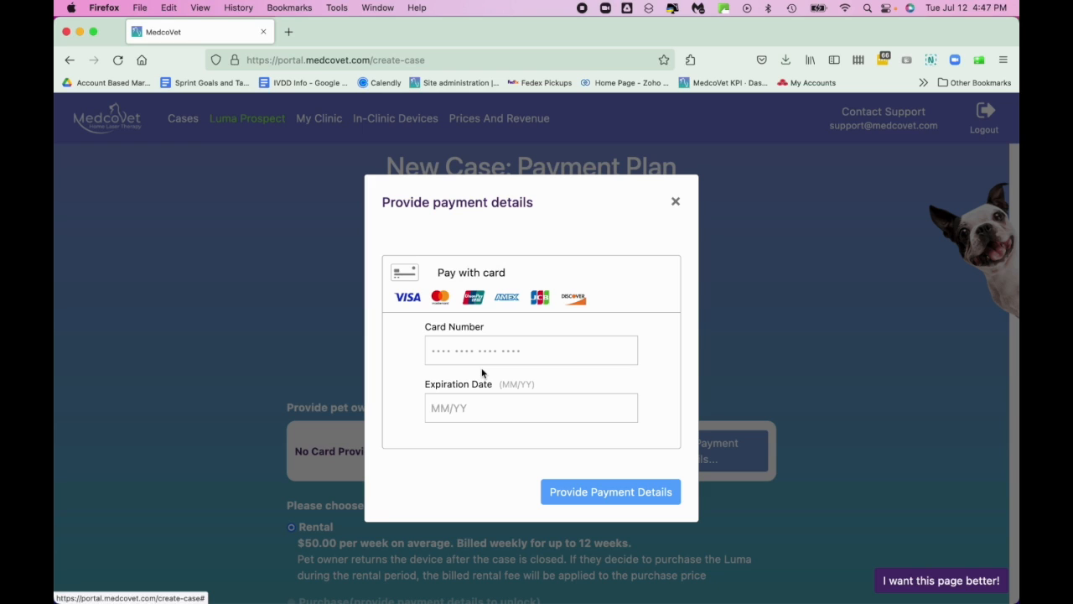
left_click(675, 202)
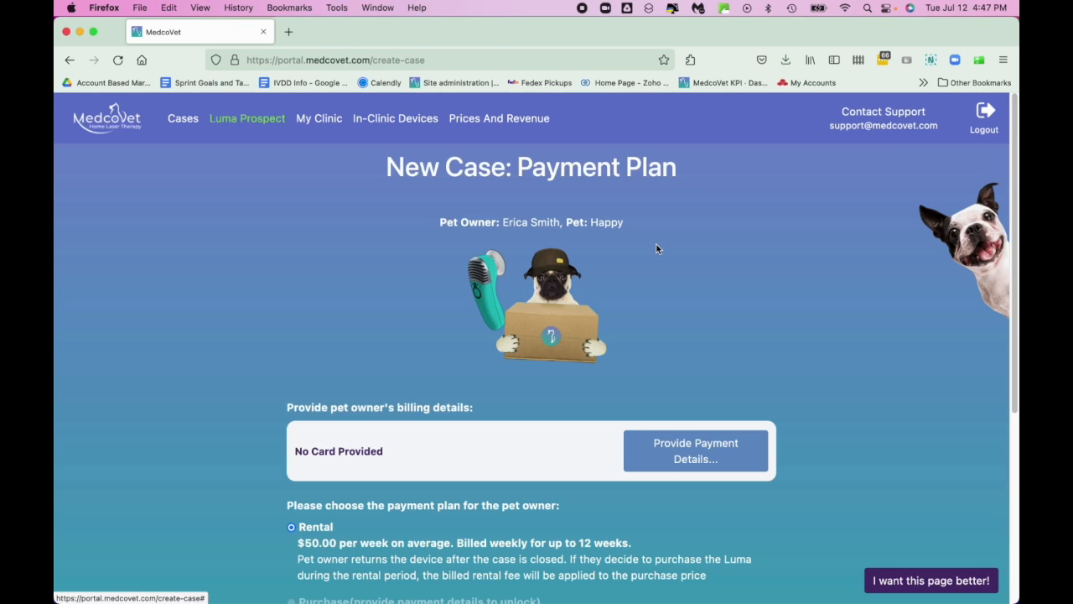
scroll(586, 329, "down", 1)
scroll(585, 329, "down", 5)
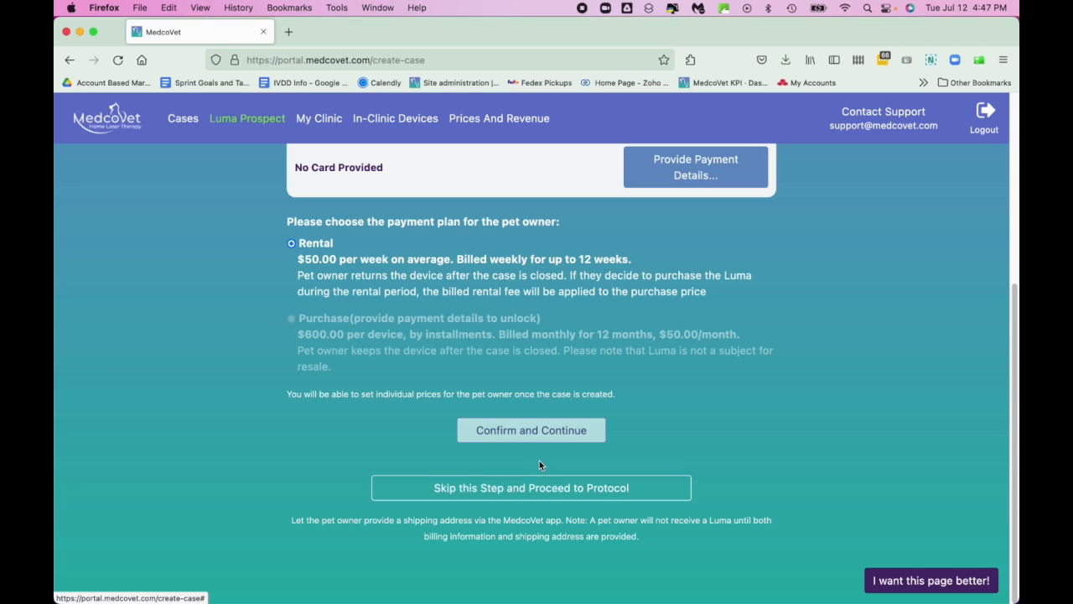
left_click(544, 489)
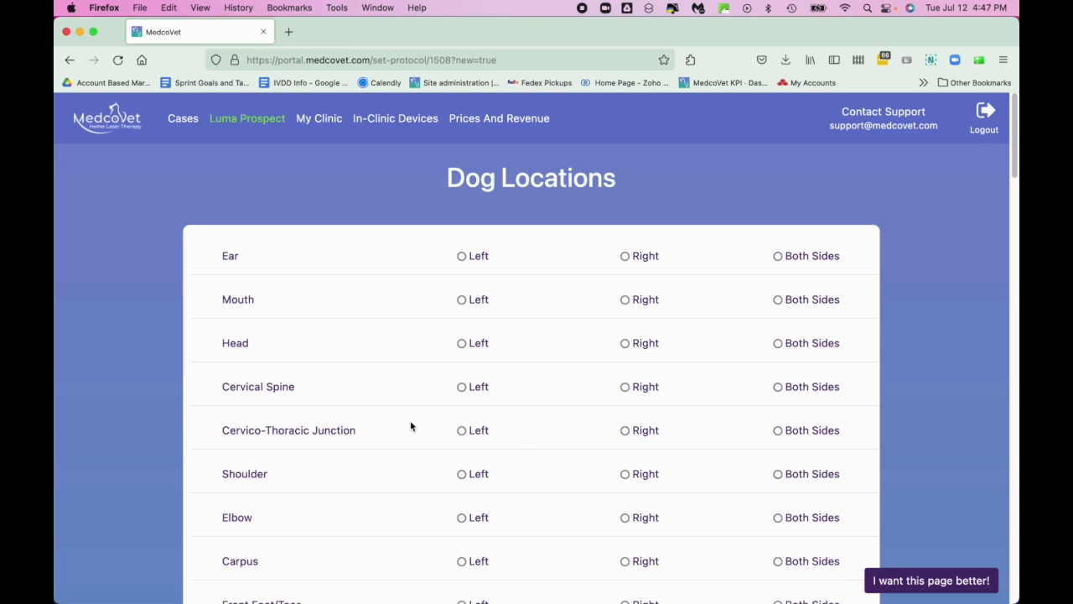
Mark Stifle as Both Sides in Dog Locations and continue to protocol confirmation
scroll(404, 412, "down", 10)
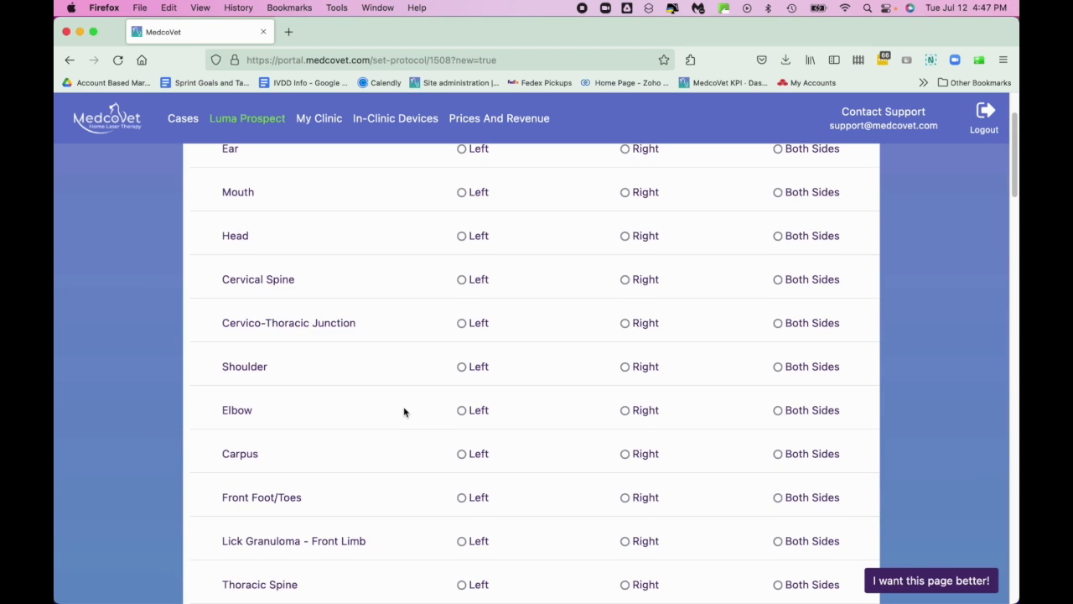
scroll(404, 413, "down", 7)
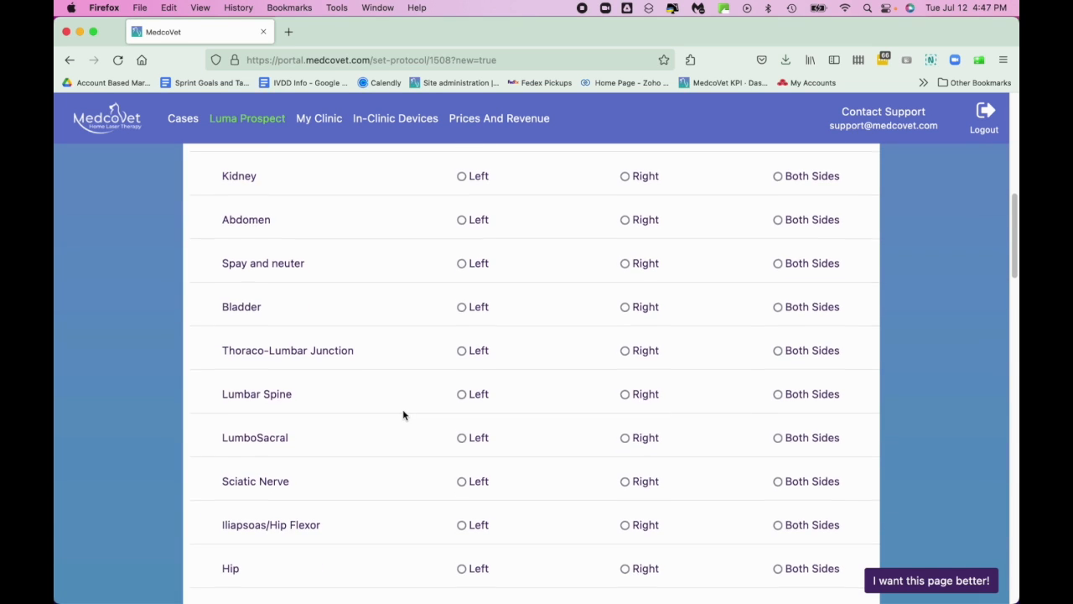
scroll(403, 415, "down", 1)
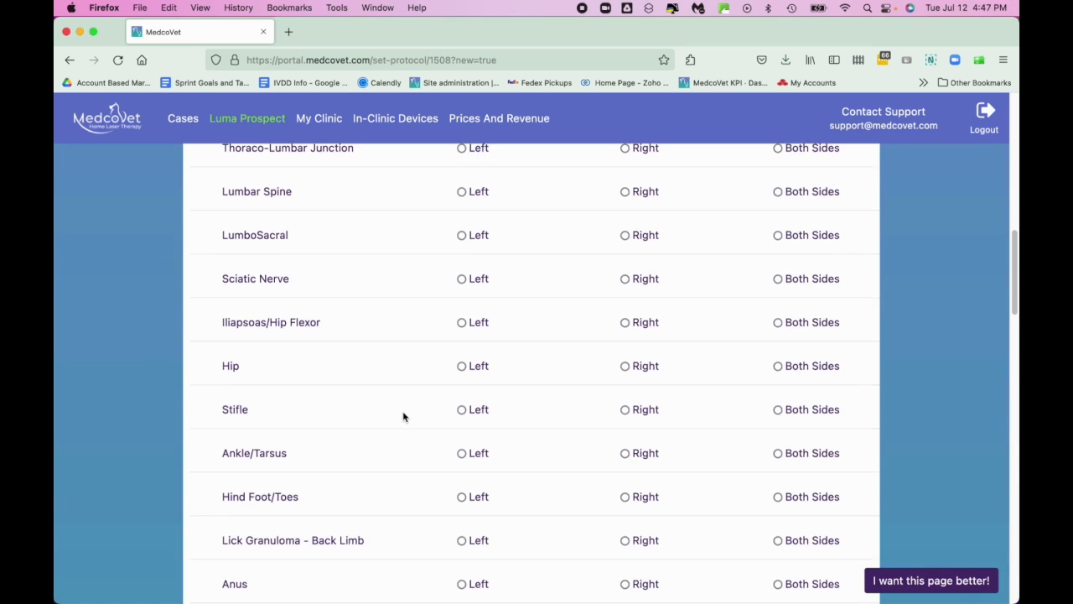
left_click(777, 410)
scroll(710, 418, "down", 20)
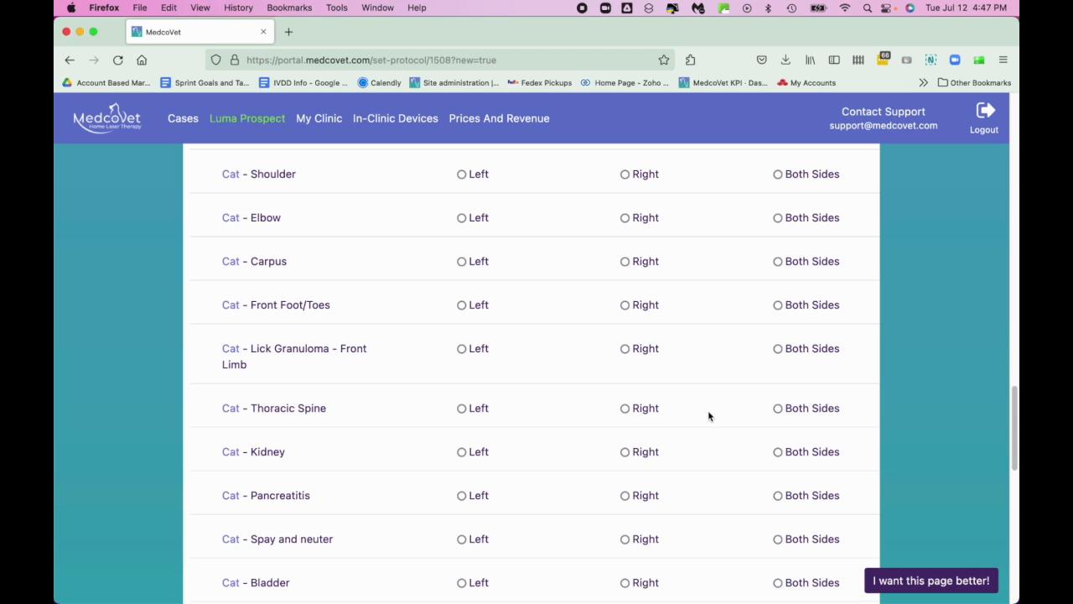
scroll(710, 418, "down", 10)
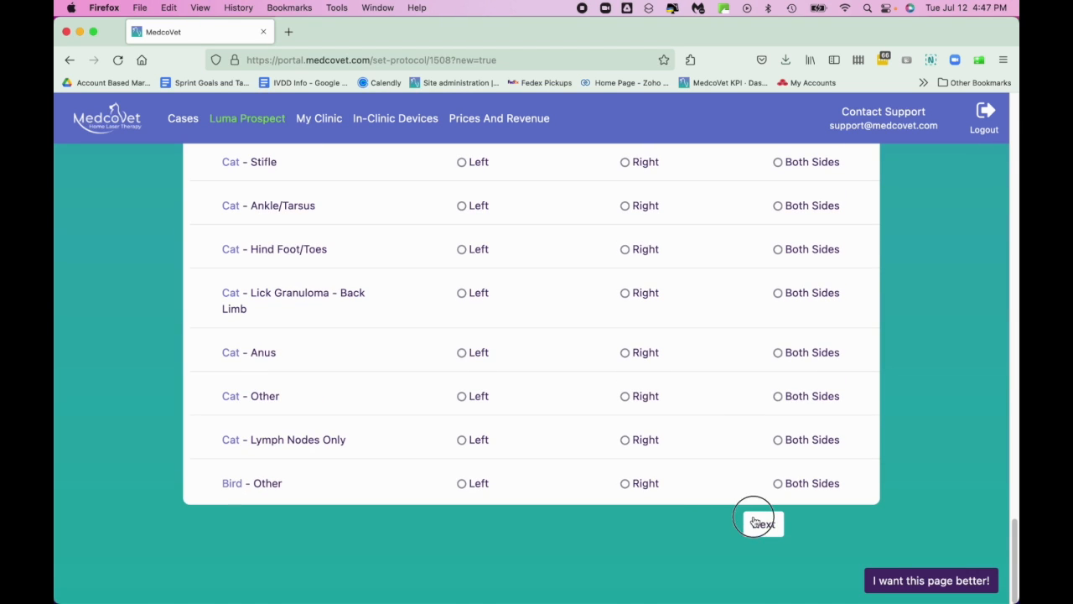
left_click(758, 522)
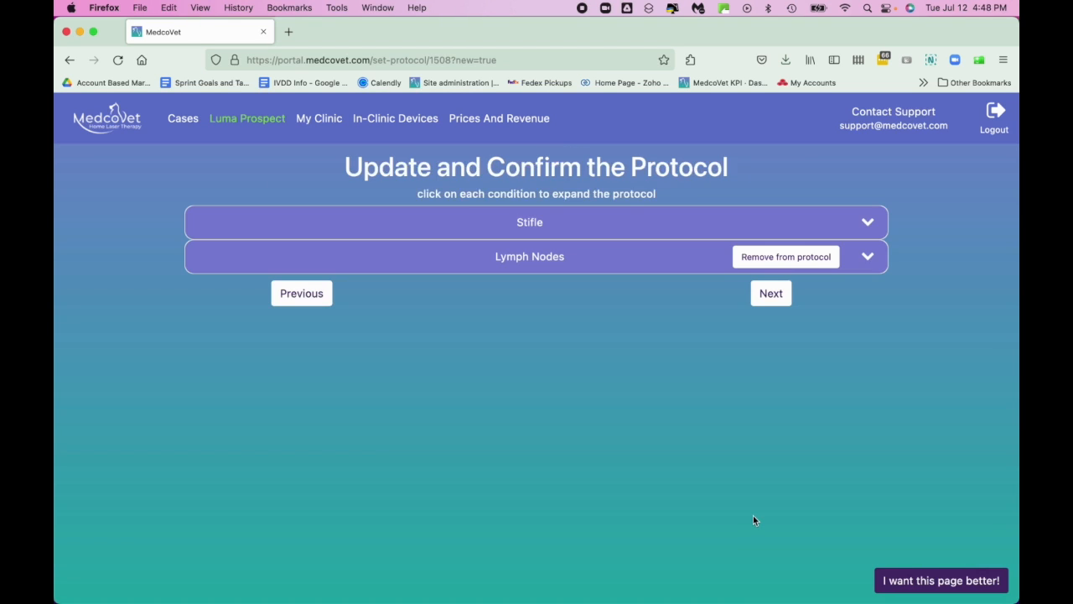
Expand Stifle, keep the first step's time at 1:00, choose its frequency, and continue
left_click(608, 226)
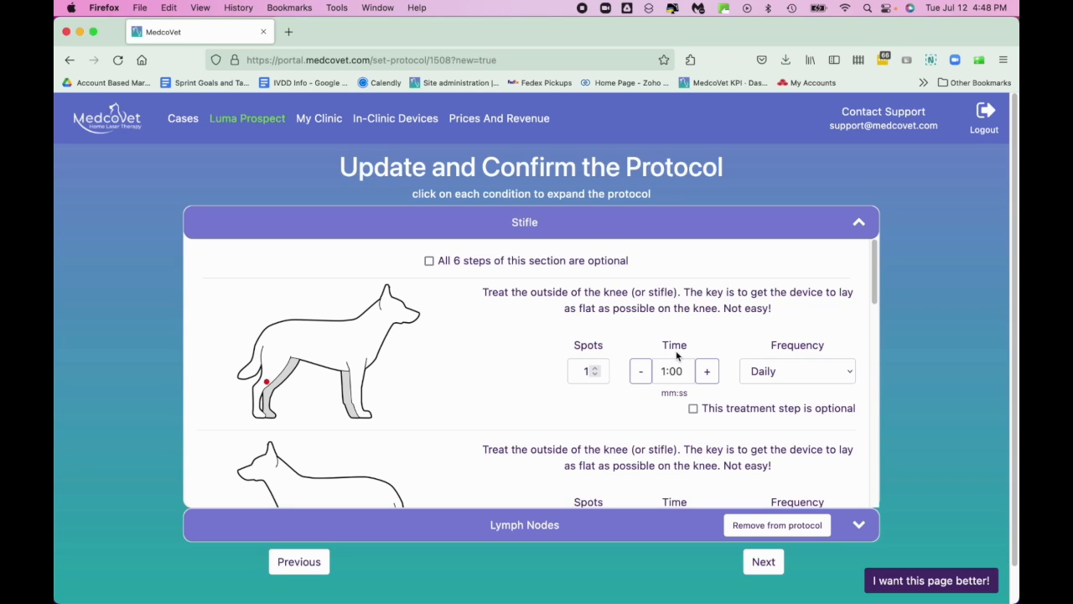
left_click(705, 375)
left_click(639, 375)
left_click(755, 376)
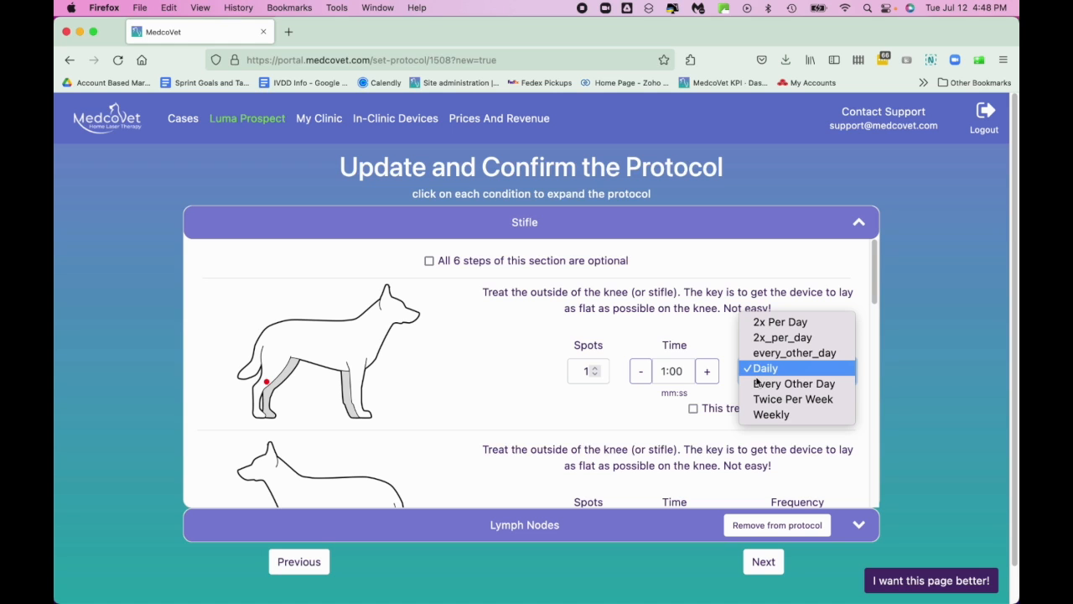
left_click(757, 384)
scroll(699, 365, "down", 5)
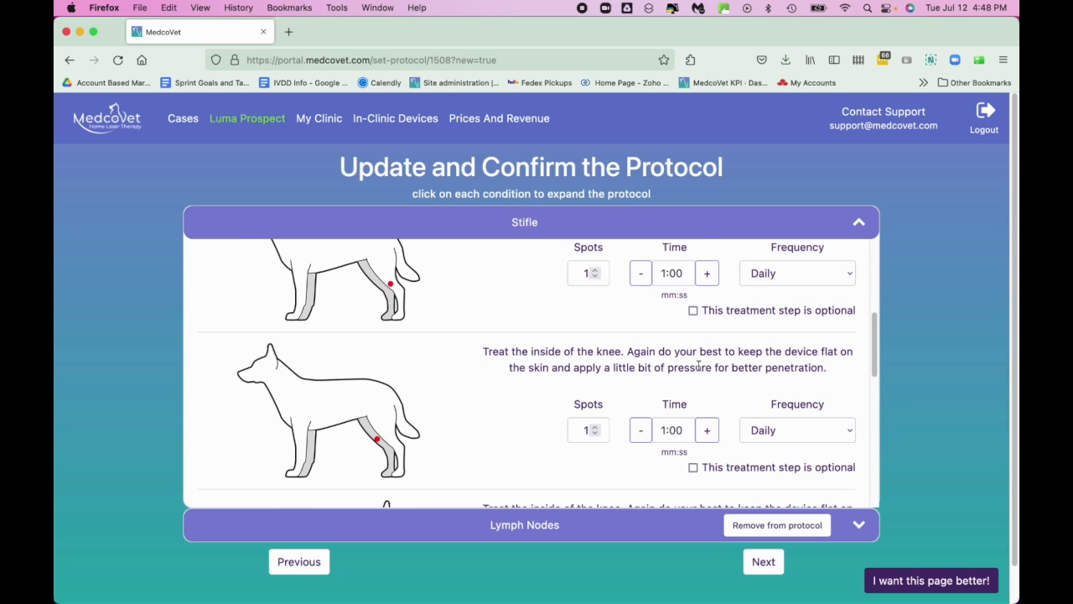
scroll(699, 366, "down", 5)
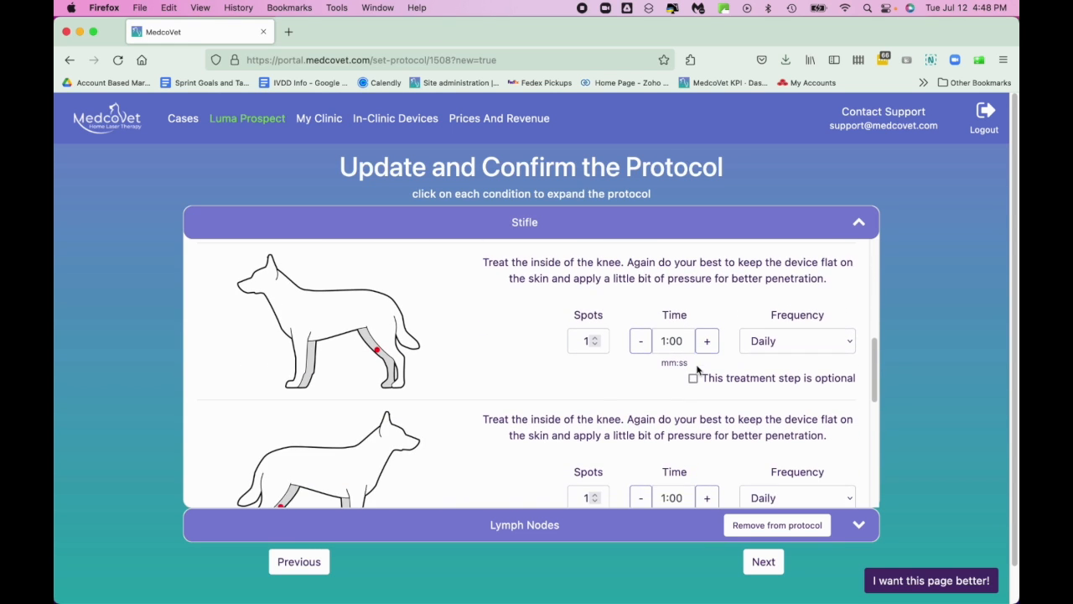
scroll(695, 366, "down", 2)
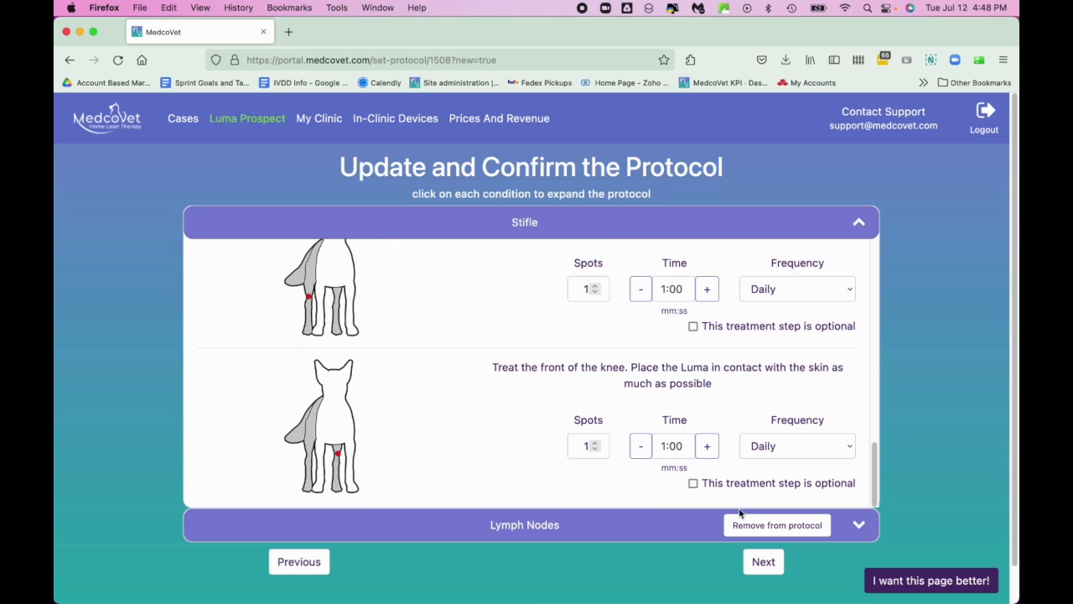
left_click(765, 564)
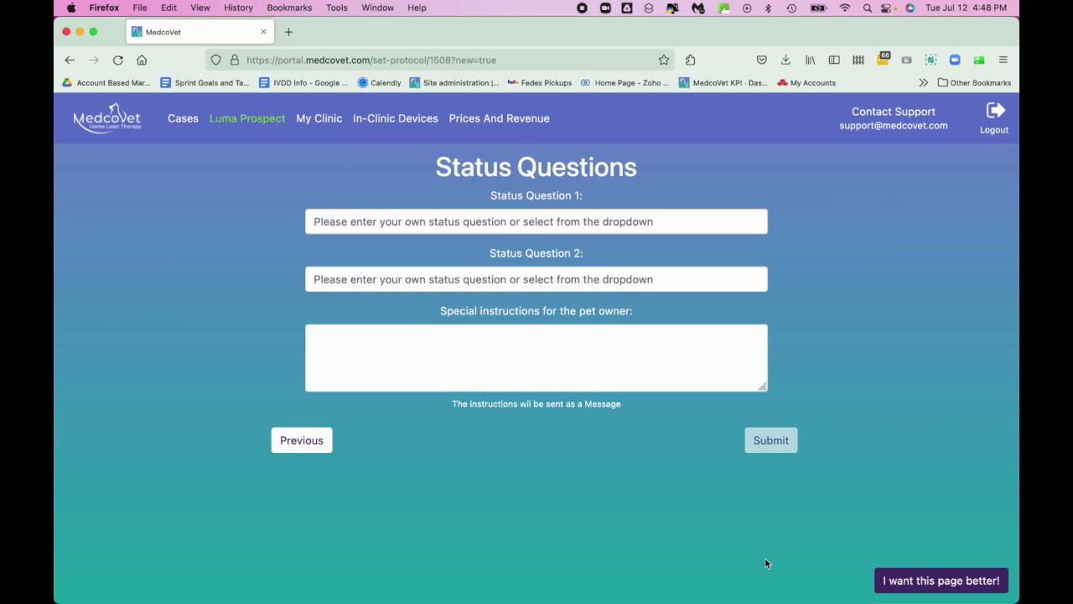
Set status questions to getting up from the floor and climbing stairs
left_click(540, 220)
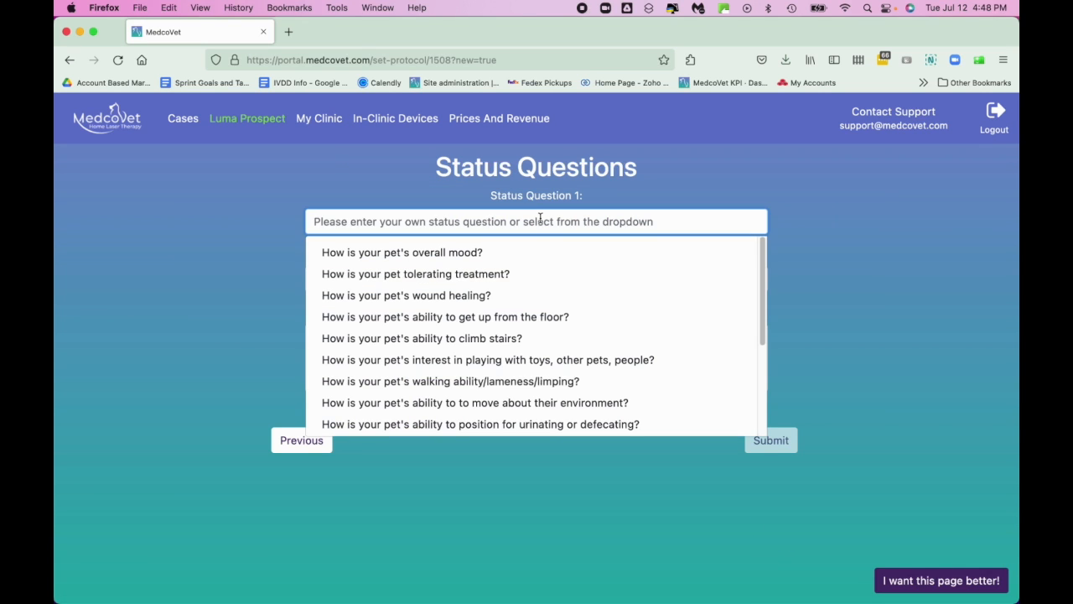
left_click(498, 316)
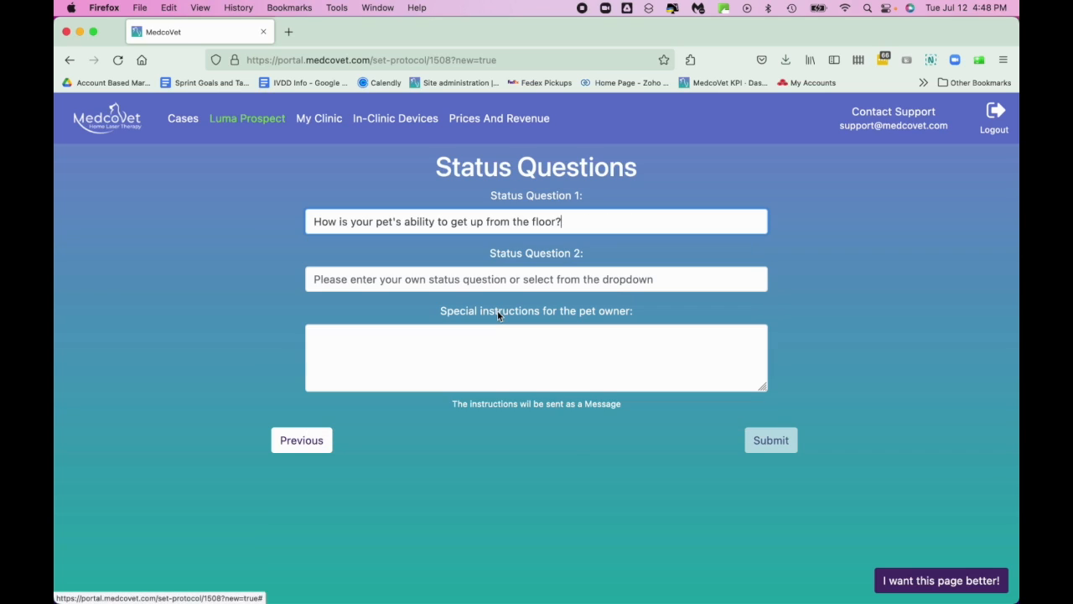
left_click(499, 275)
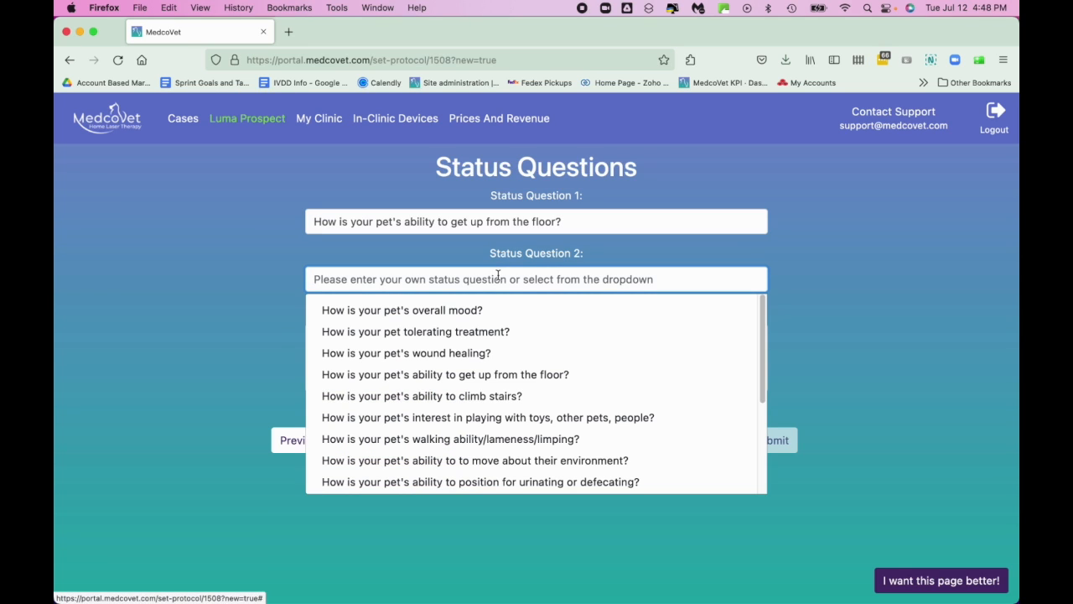
left_click(491, 397)
Add owner instructions 'Try for both knees, but alternate days if Happy can't tolerate. Keep me posted' and submit
left_click(505, 342)
type("S")
key("BackSpace")
type("Try for both knees, but ")
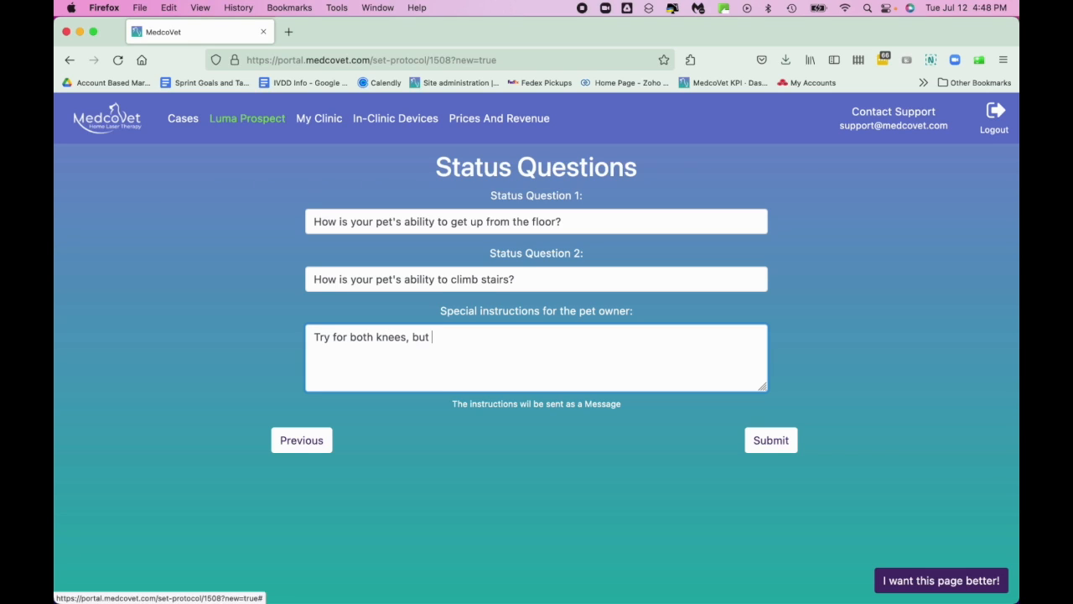
type("altern")
key("BackSpace")
key("BackSpace")
key("BackSpace")
type("ternate datys")
key("BackSpace")
key("BackSpace")
key("BackSpace")
type("ys if Happy")
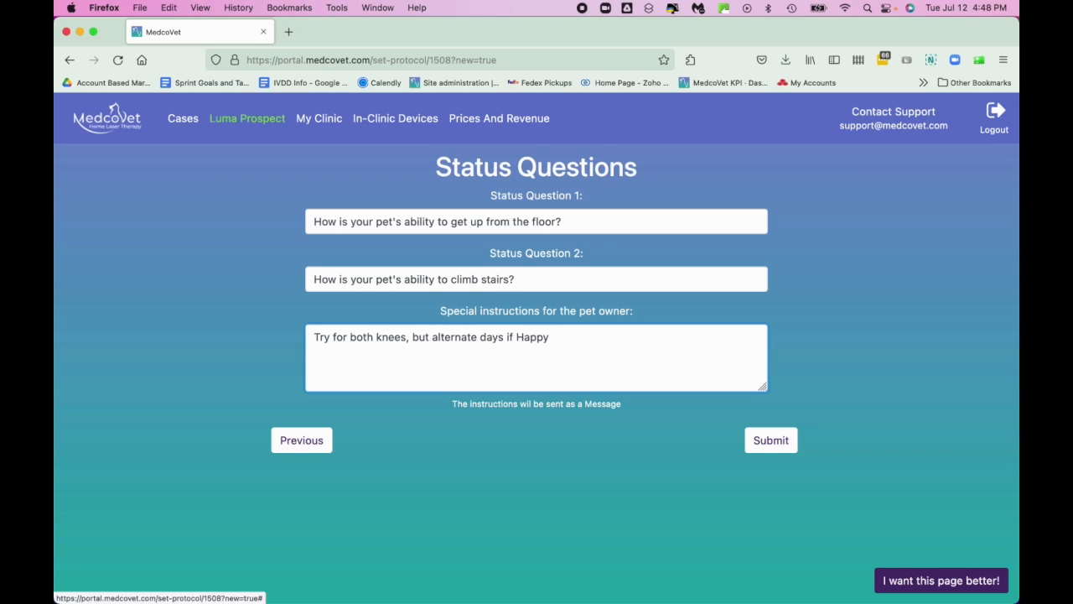
type(" can't tolerate.  Keep me posted")
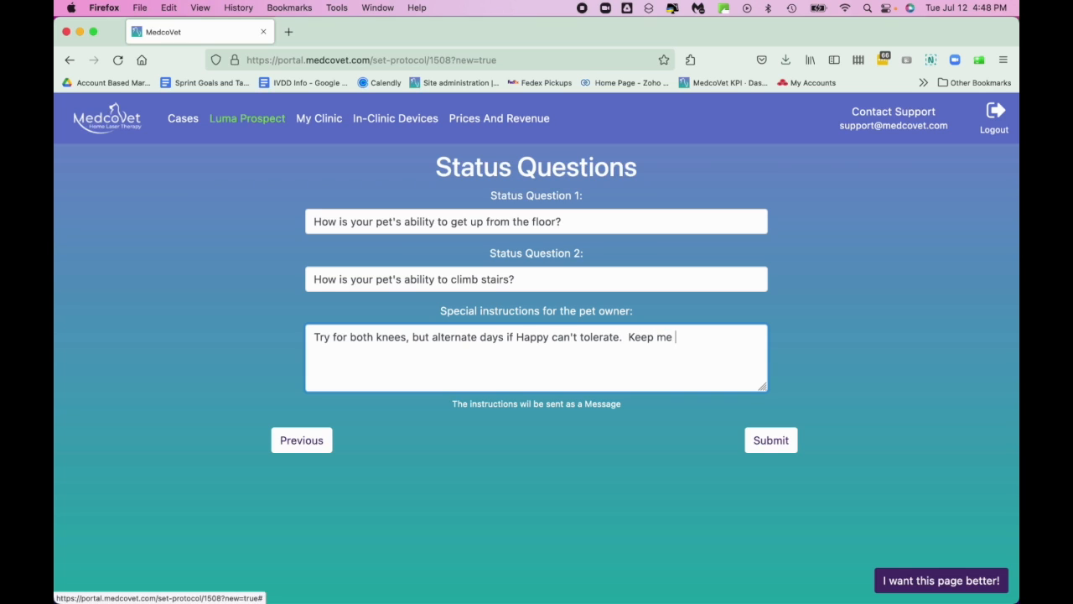
left_click(771, 445)
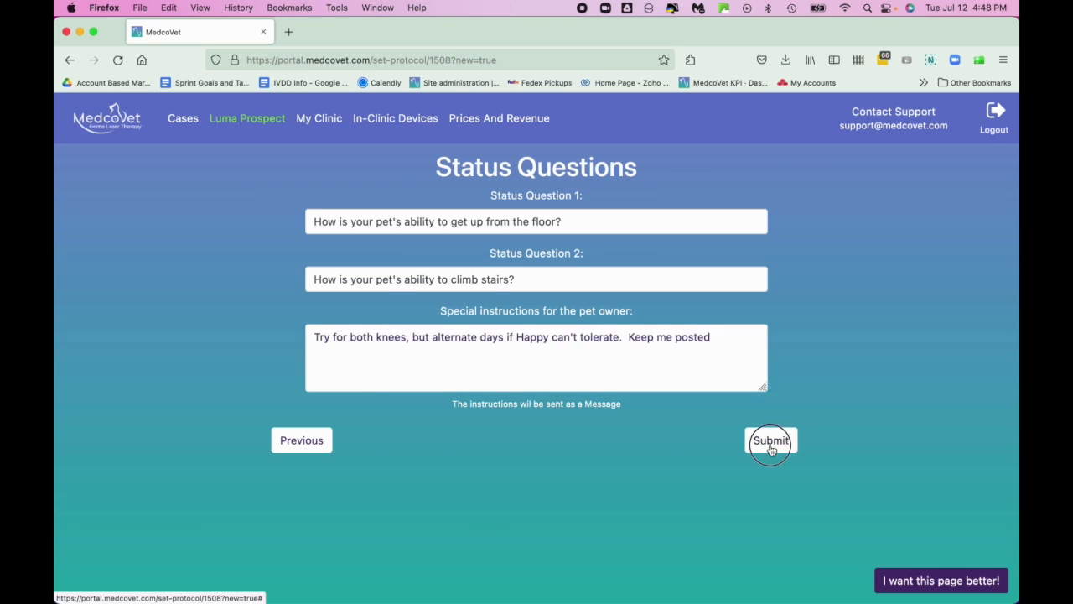